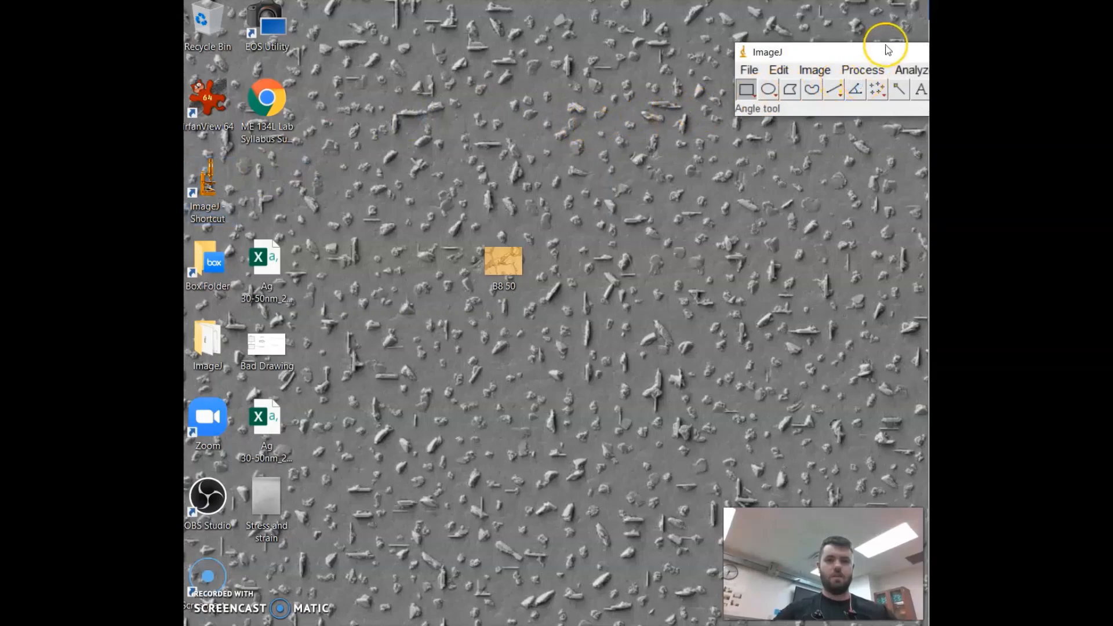
Step: Open the image B8 50 from the Desktop folder
drag(876, 51, 610, 25)
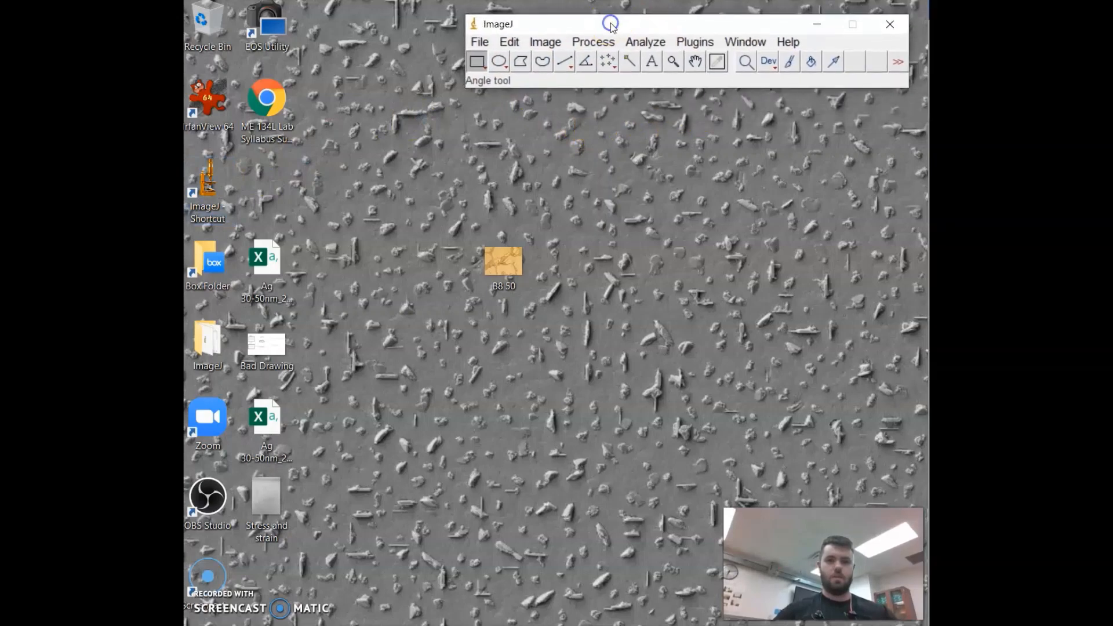
click(479, 45)
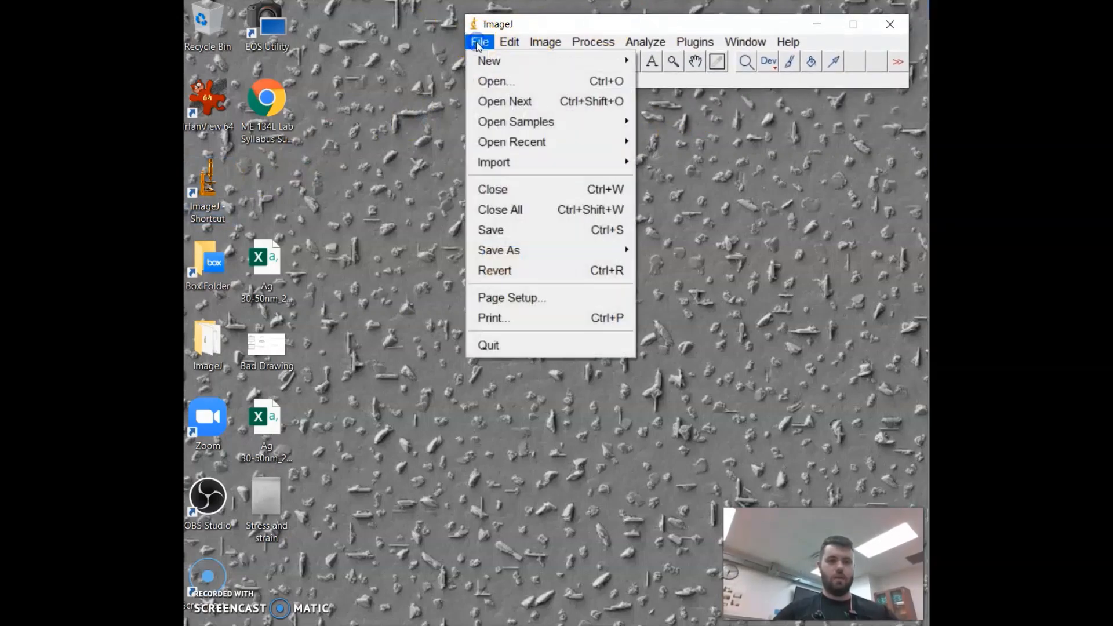
click(509, 81)
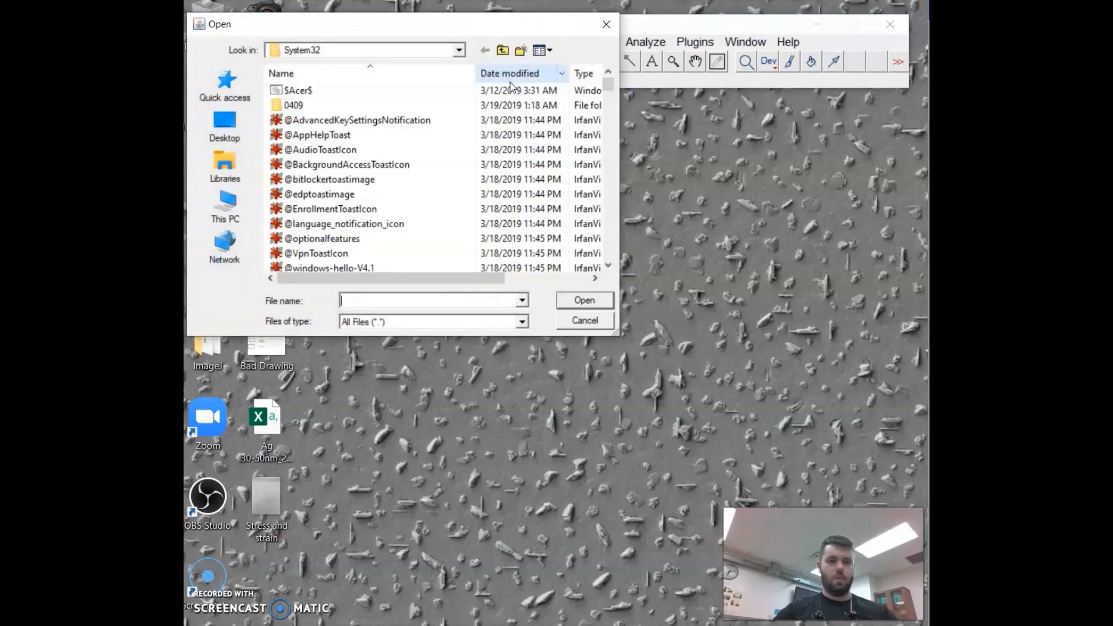
click(231, 130)
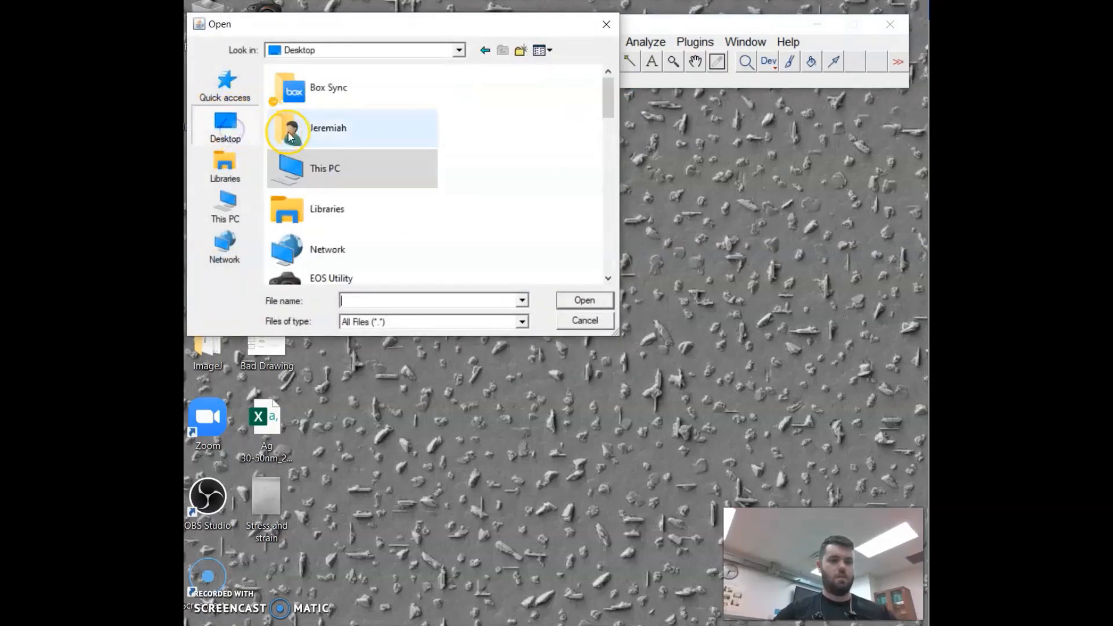
scroll(357, 221, down, 5)
scroll(358, 228, down, 3)
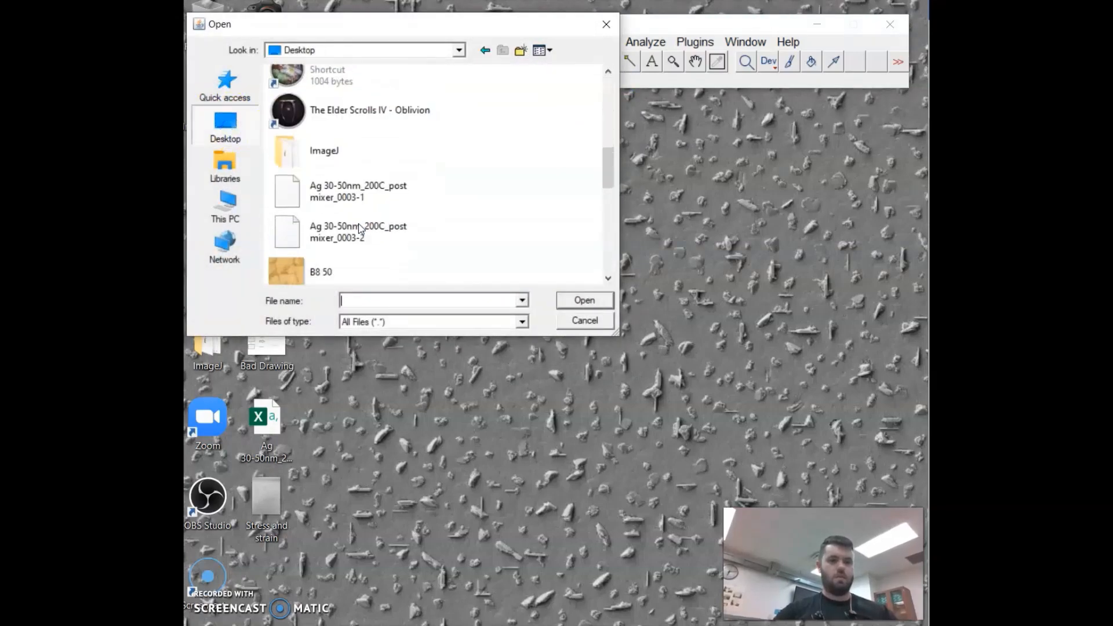
double_click(326, 258)
click(581, 298)
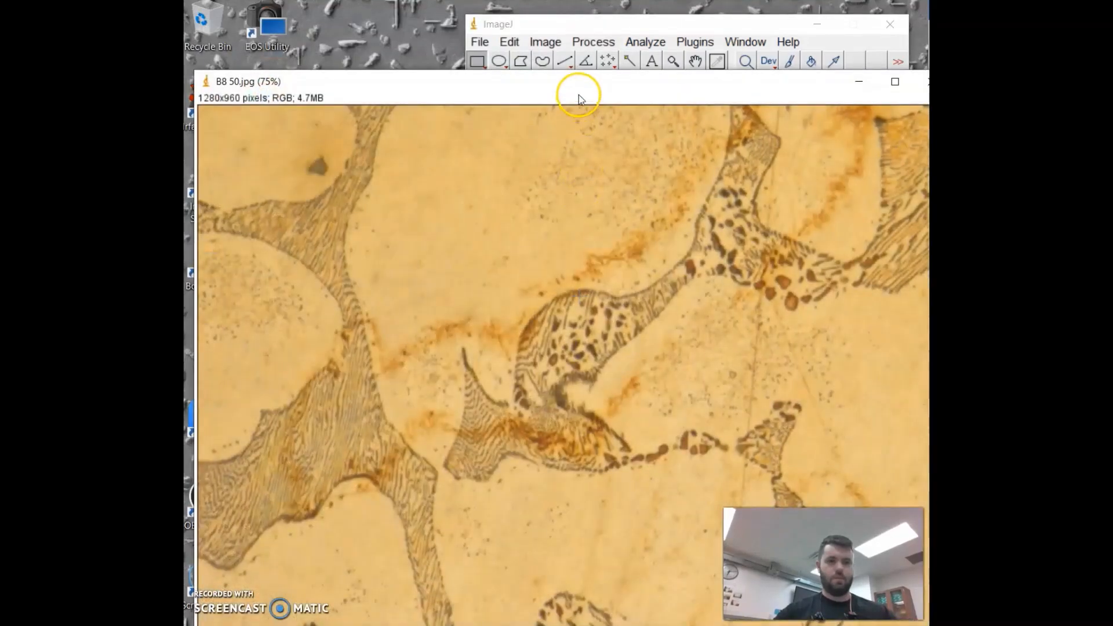
Step: Arrange and resize the image window and the ImageJ toolbar so both are fully visible
drag(580, 79, 571, 11)
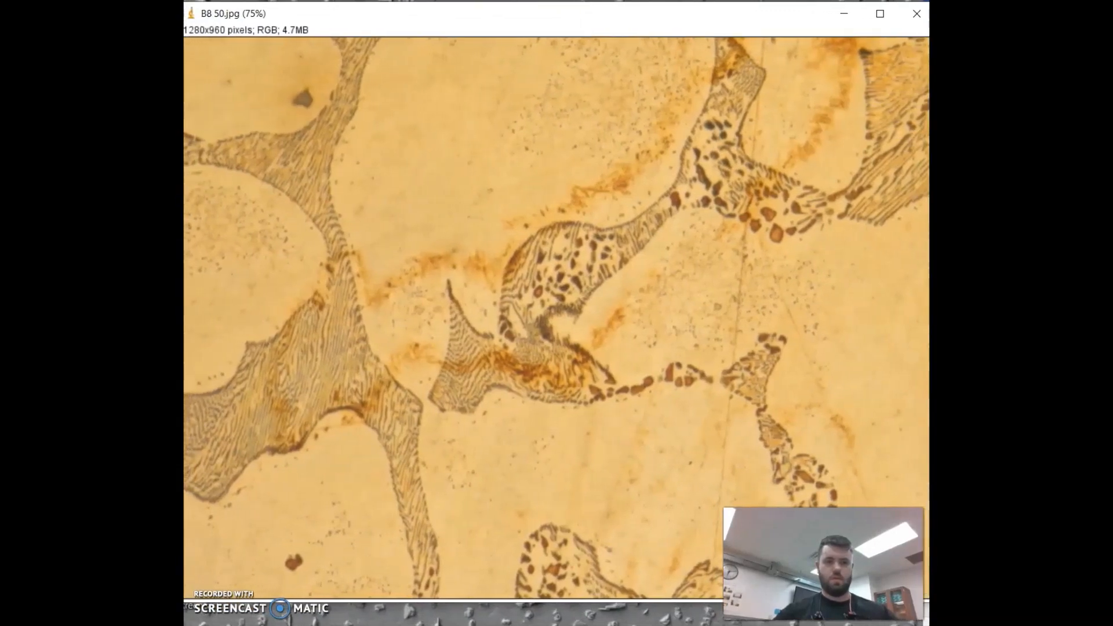
drag(755, 17, 723, 64)
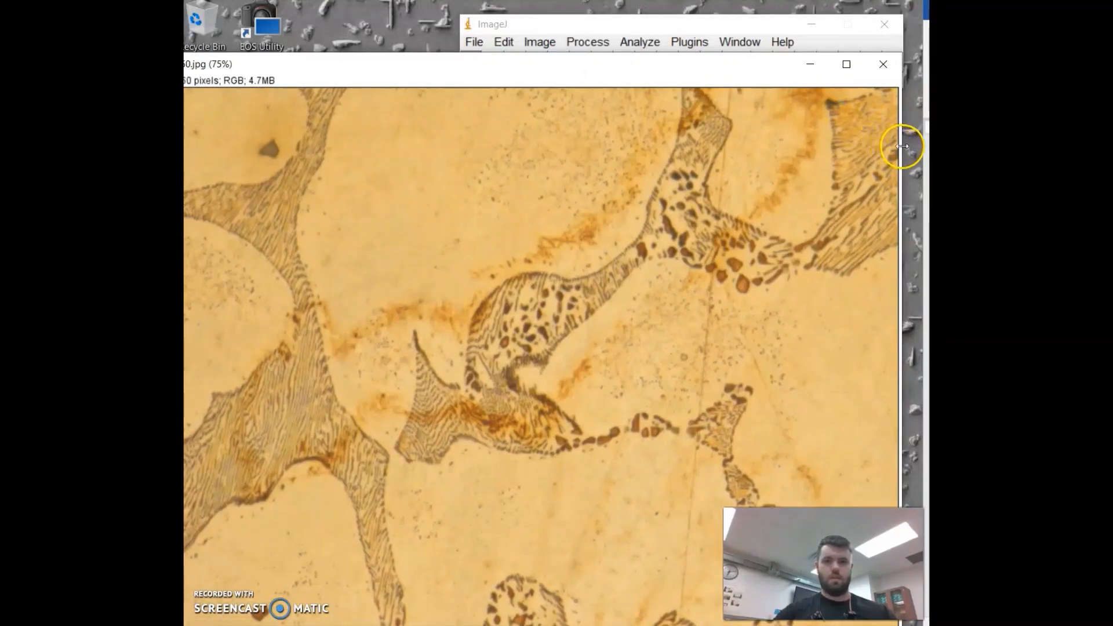
drag(900, 149, 784, 142)
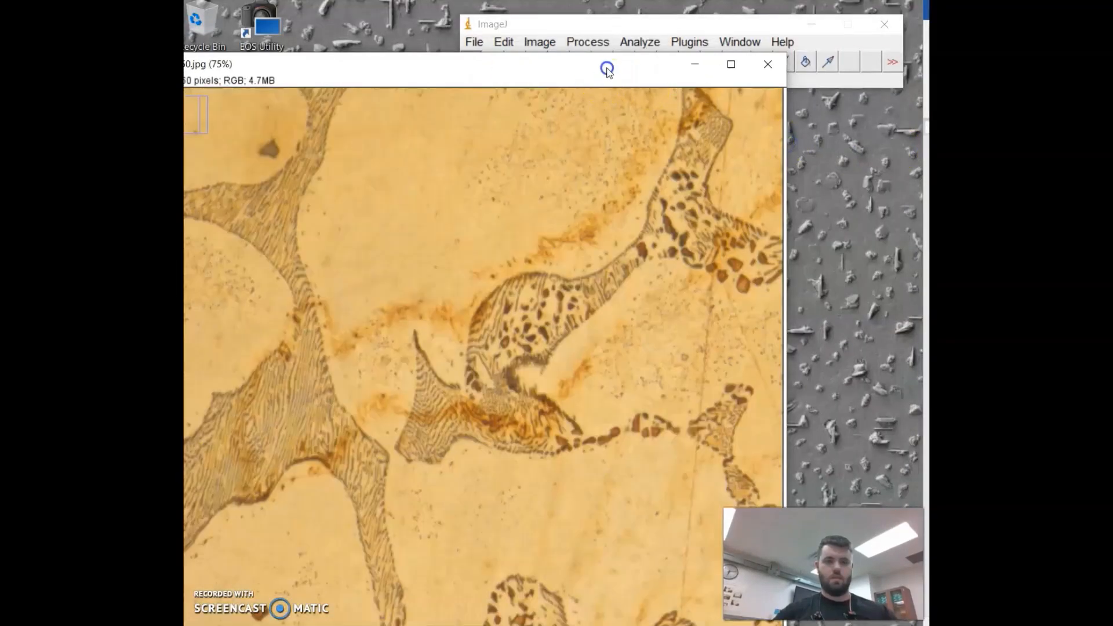
drag(596, 64, 639, 30)
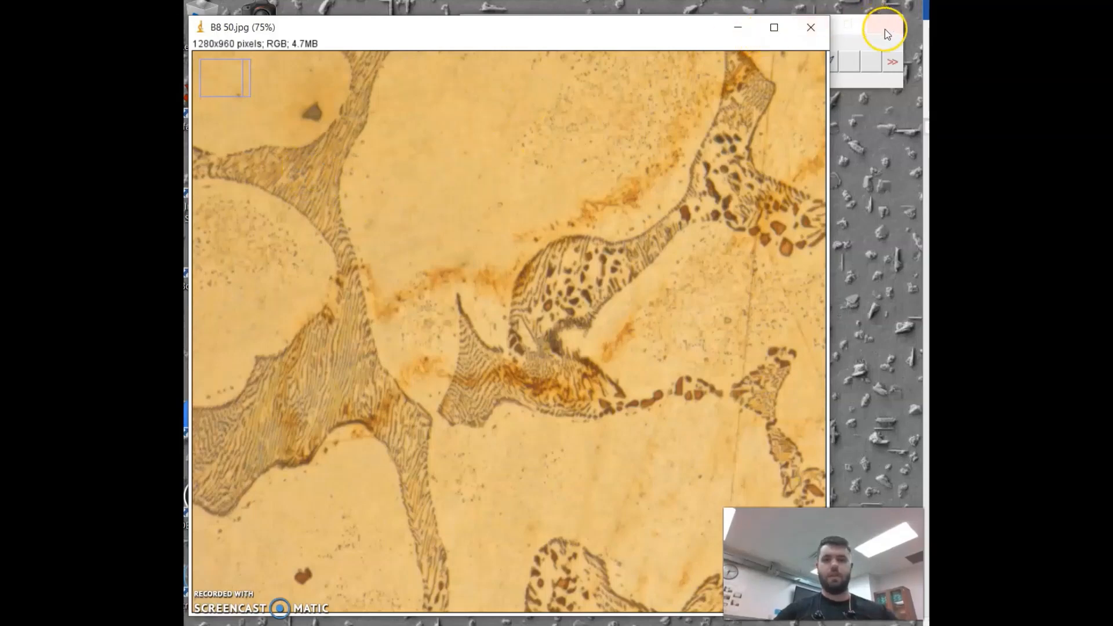
click(853, 40)
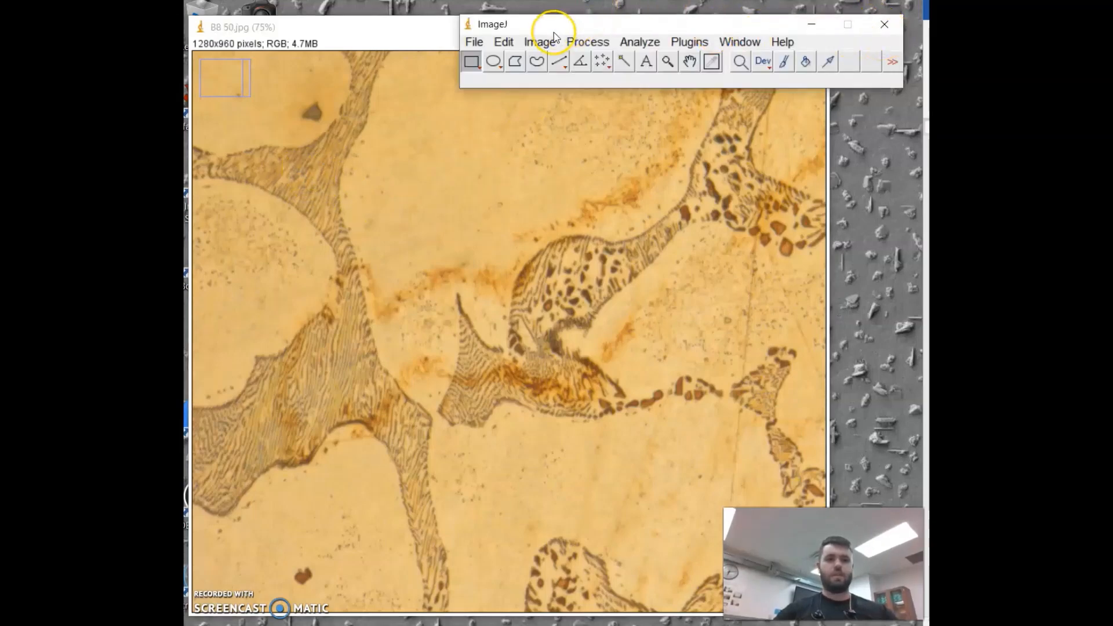
mouse_move(555, 32)
mouse_down()
mouse_move(584, 30)
mouse_move(574, 25)
mouse_up()
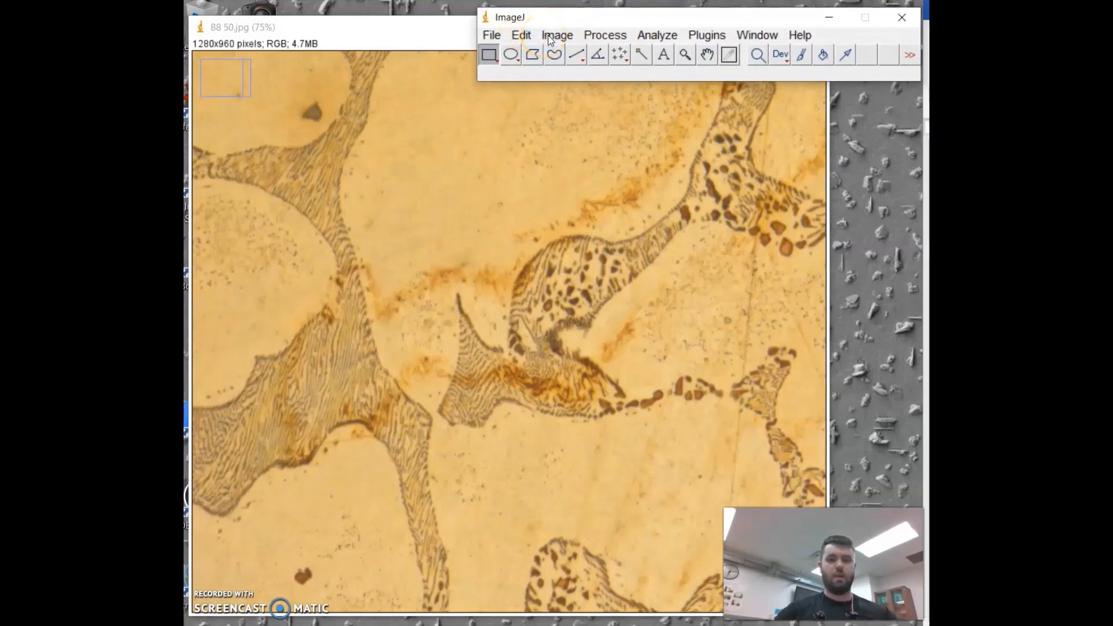
Step: Convert the image type to 8-bit
click(550, 38)
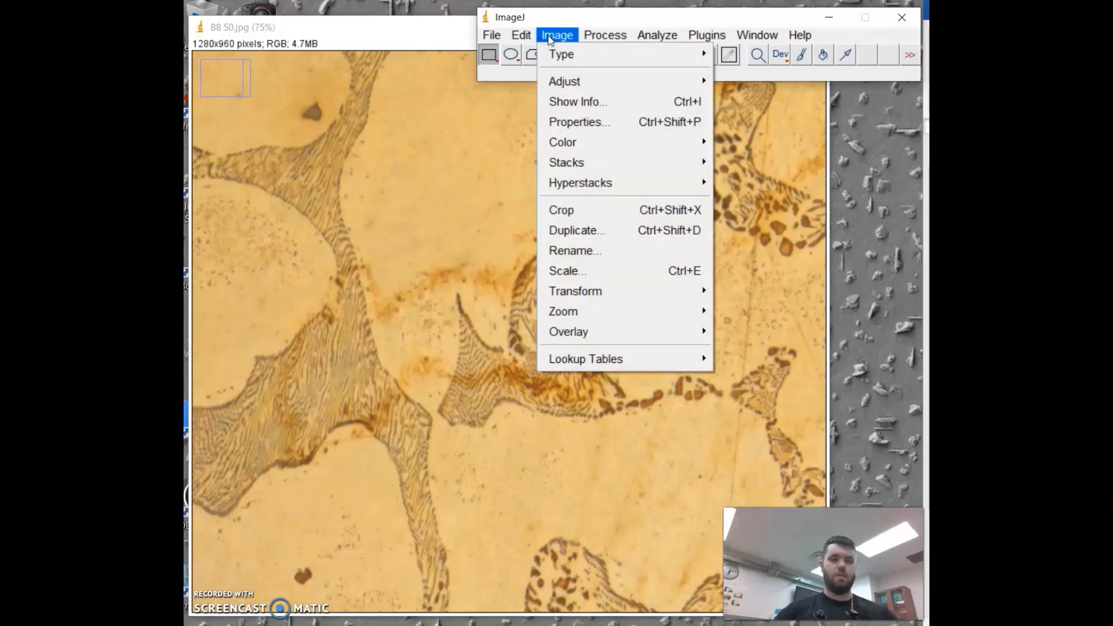
click(574, 53)
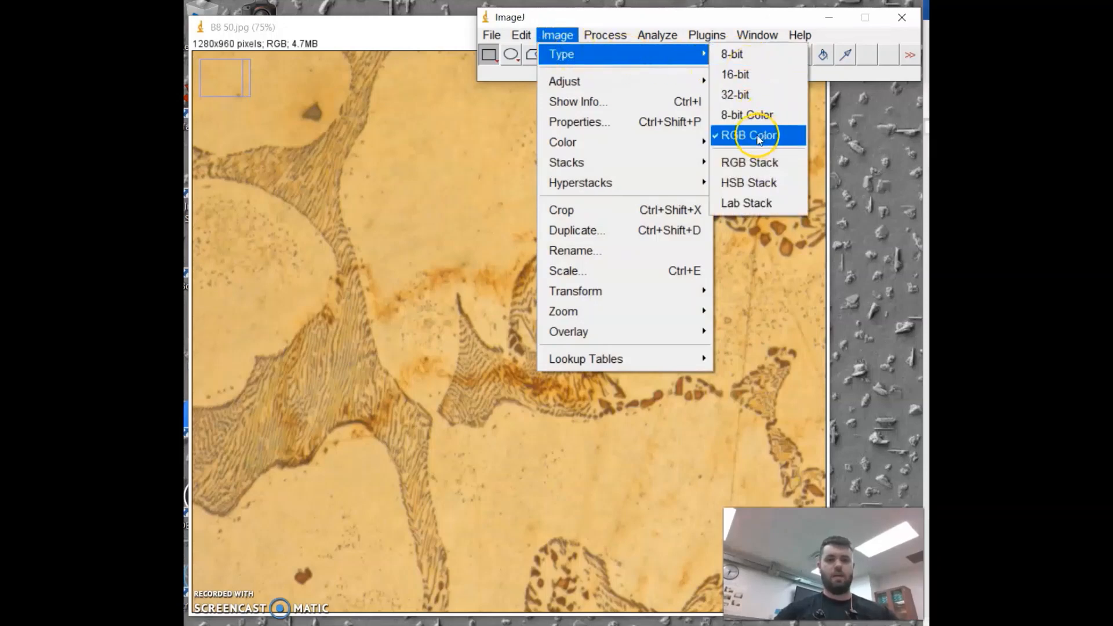
click(745, 56)
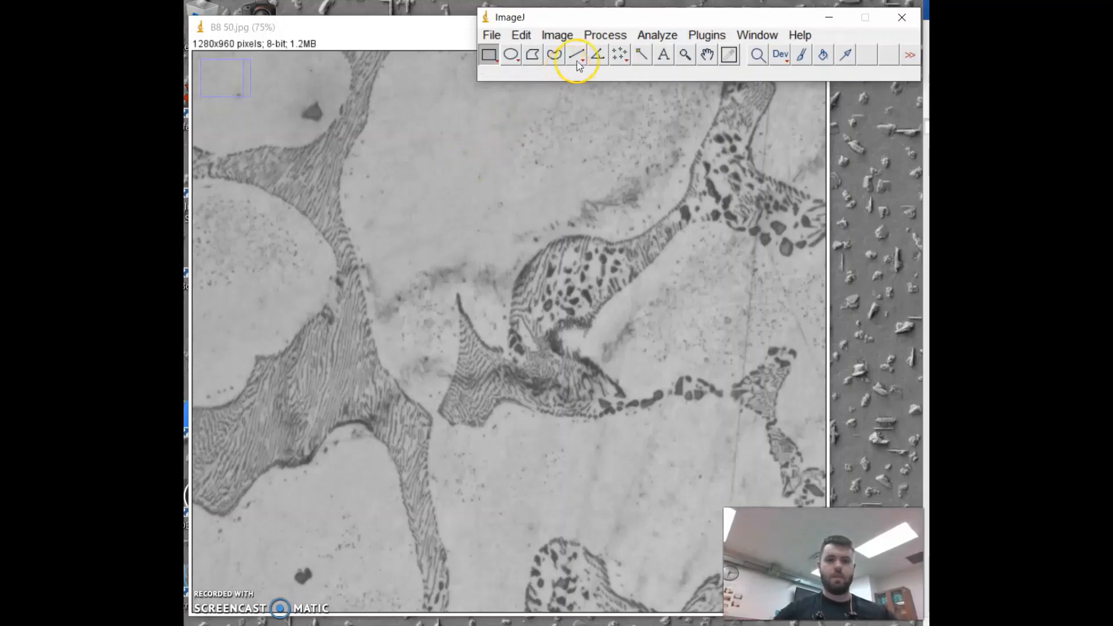
Step: Threshold the image with the lower limit at about 156 and upper at 255, apply it, and close the Threshold dialog
click(555, 36)
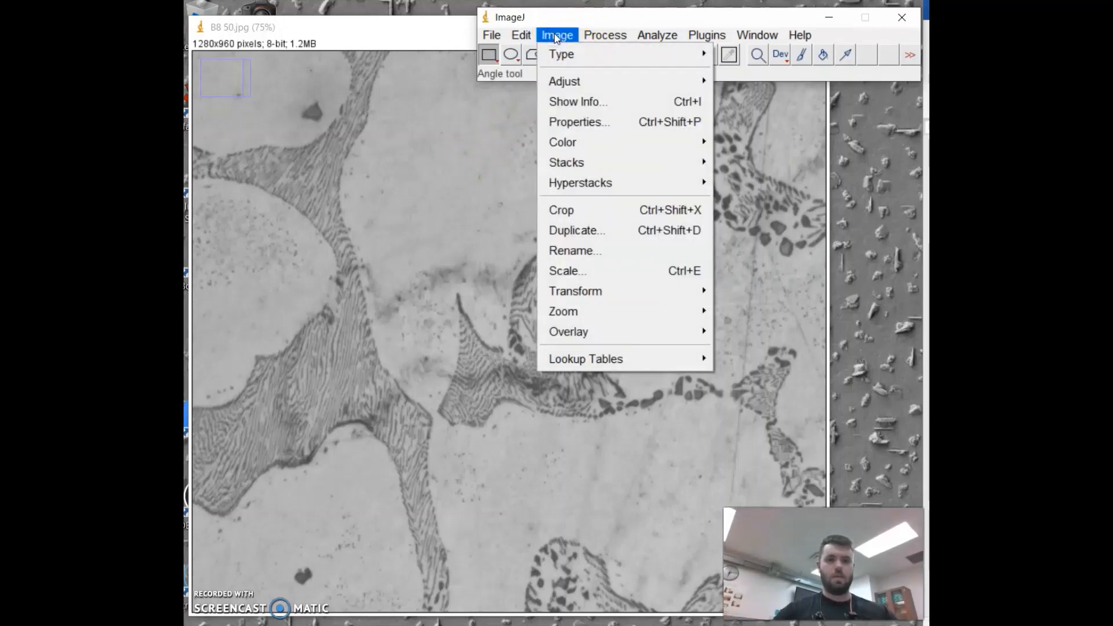
mouse_move(572, 83)
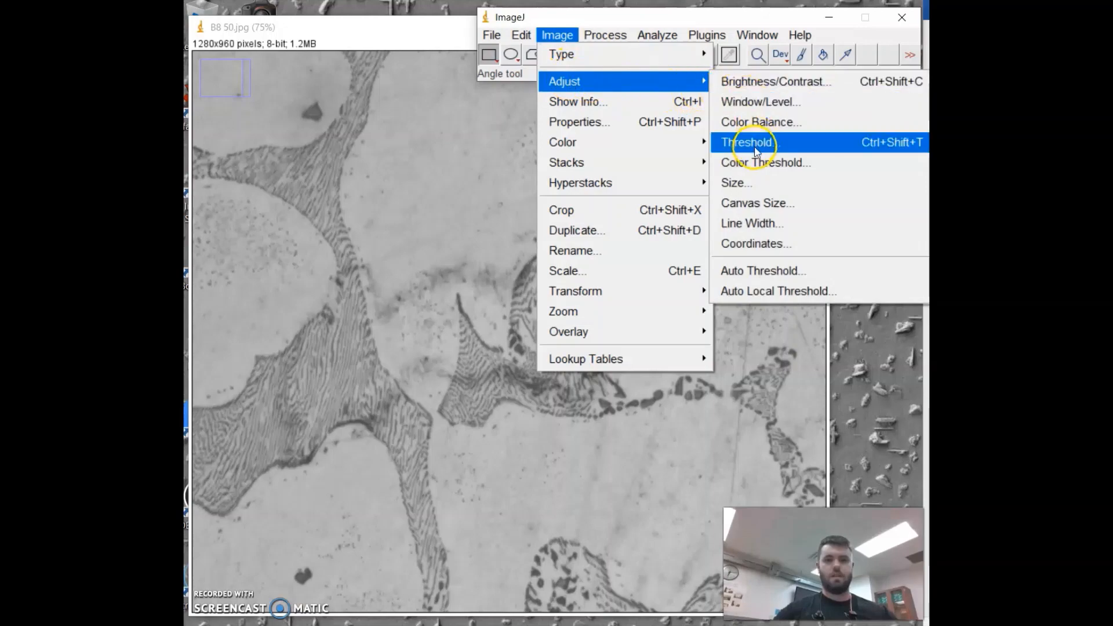
click(831, 144)
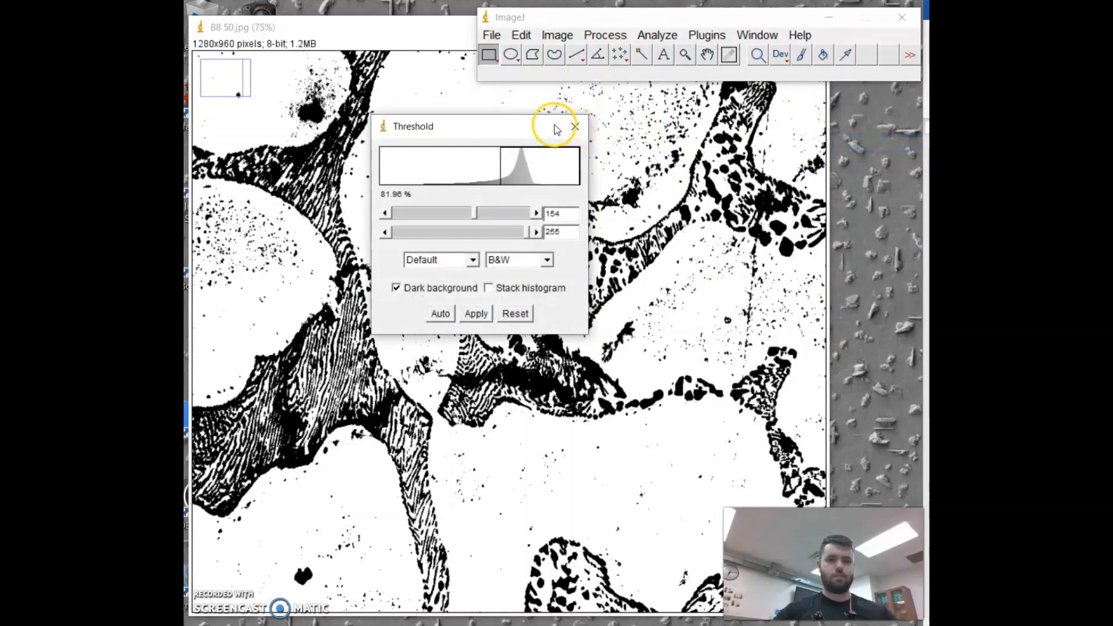
drag(501, 132, 799, 151)
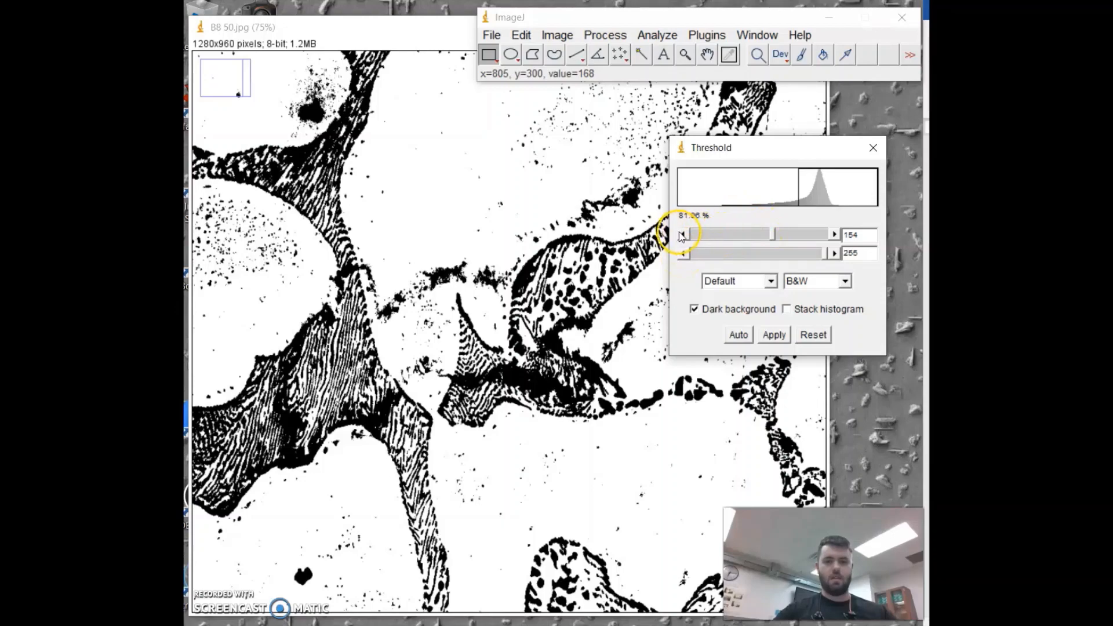
drag(775, 237, 775, 238)
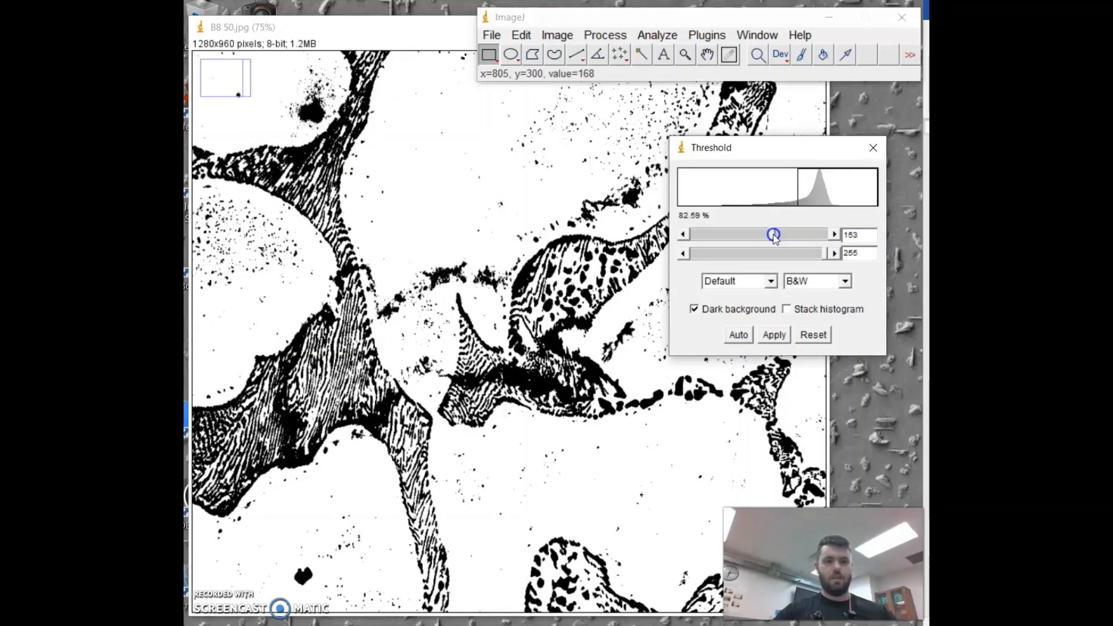
drag(774, 238, 773, 237)
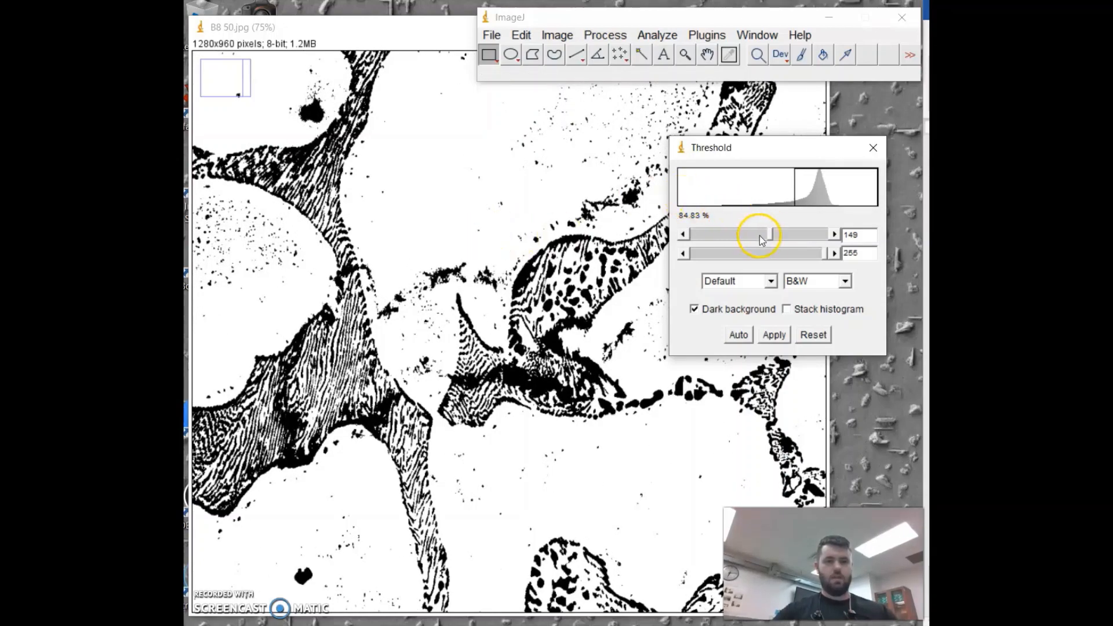
mouse_move(771, 236)
mouse_down()
mouse_move(755, 239)
mouse_move(776, 243)
mouse_up()
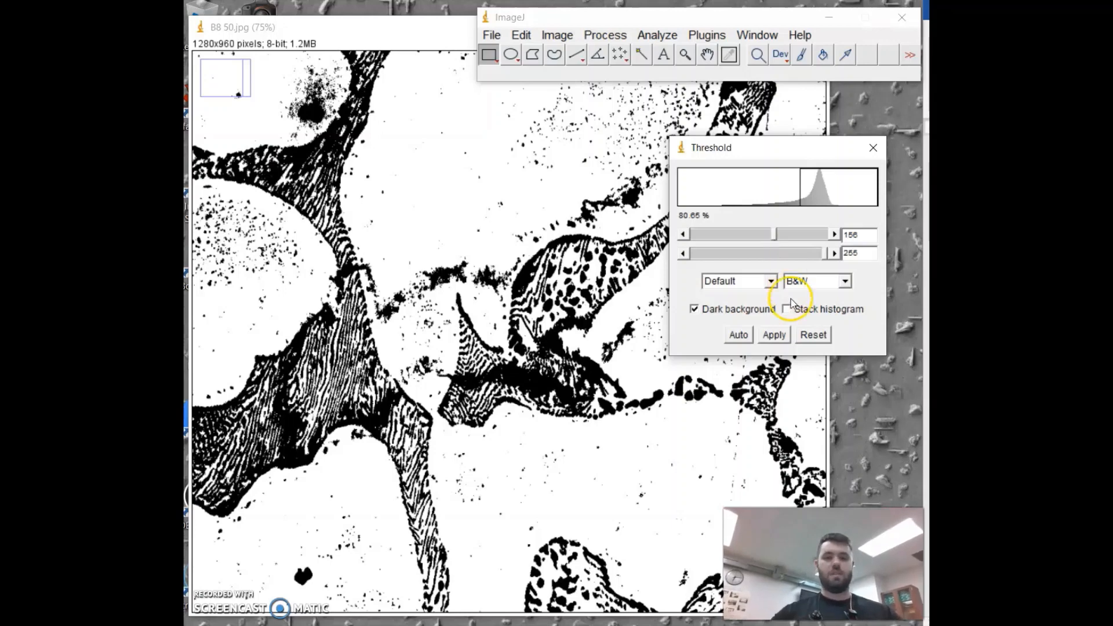
click(775, 335)
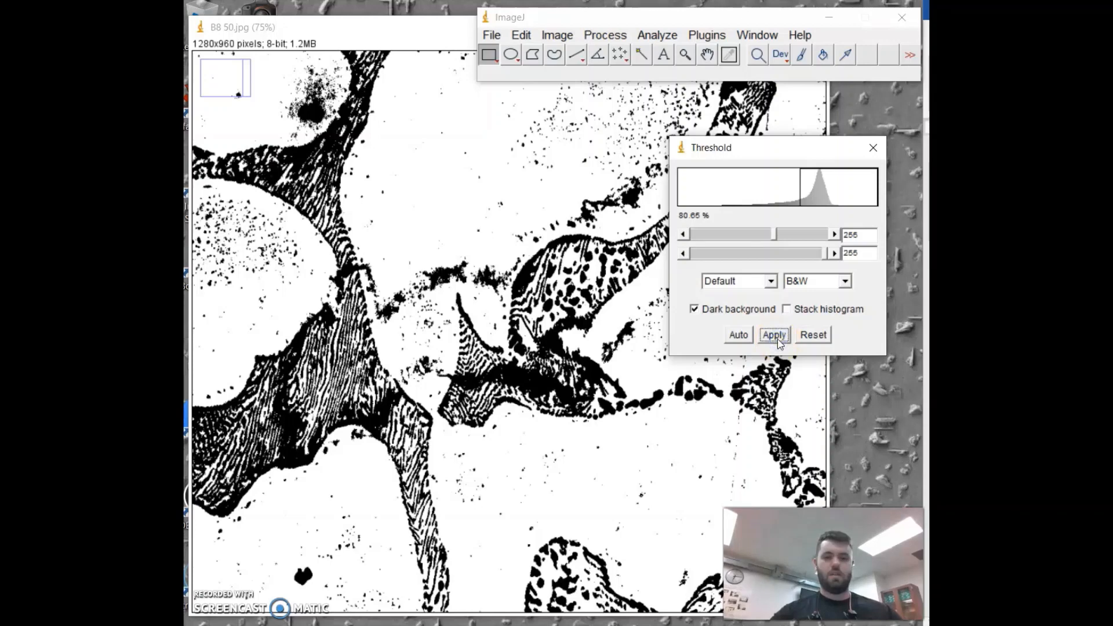
click(873, 148)
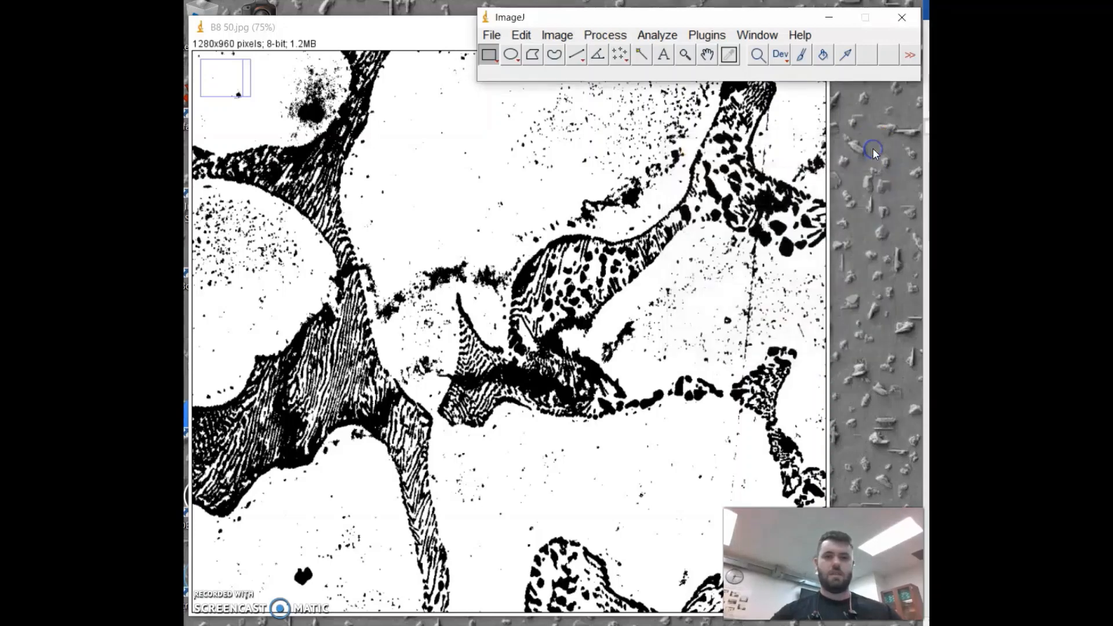
Step: Set the measurements to Area, Mean gray value, Min & max gray value, Center of mass and Area fraction
click(764, 58)
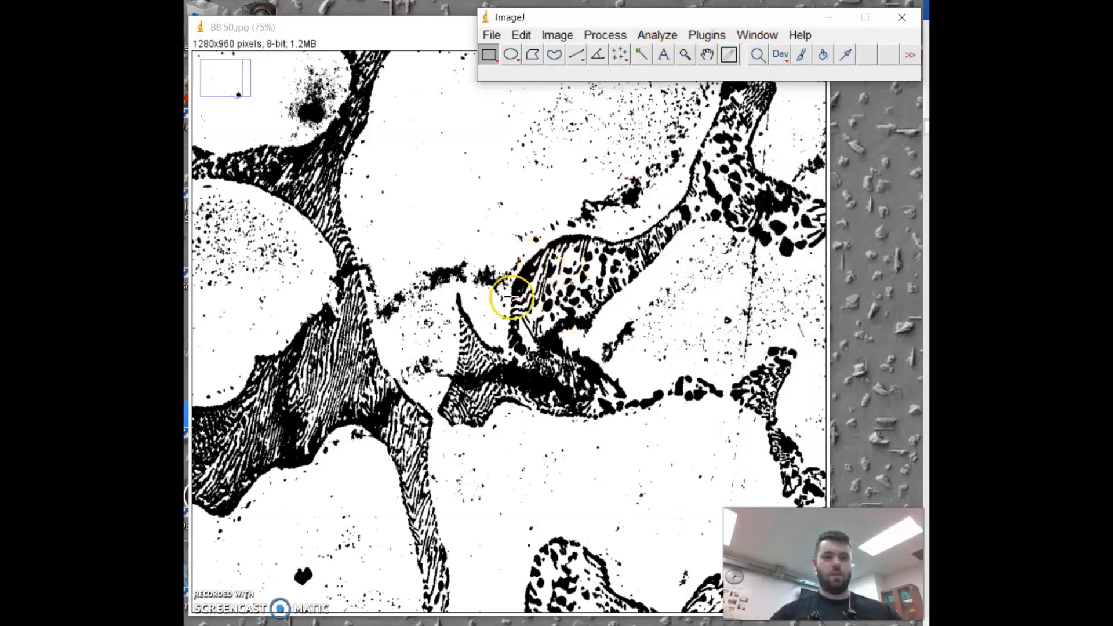
click(661, 36)
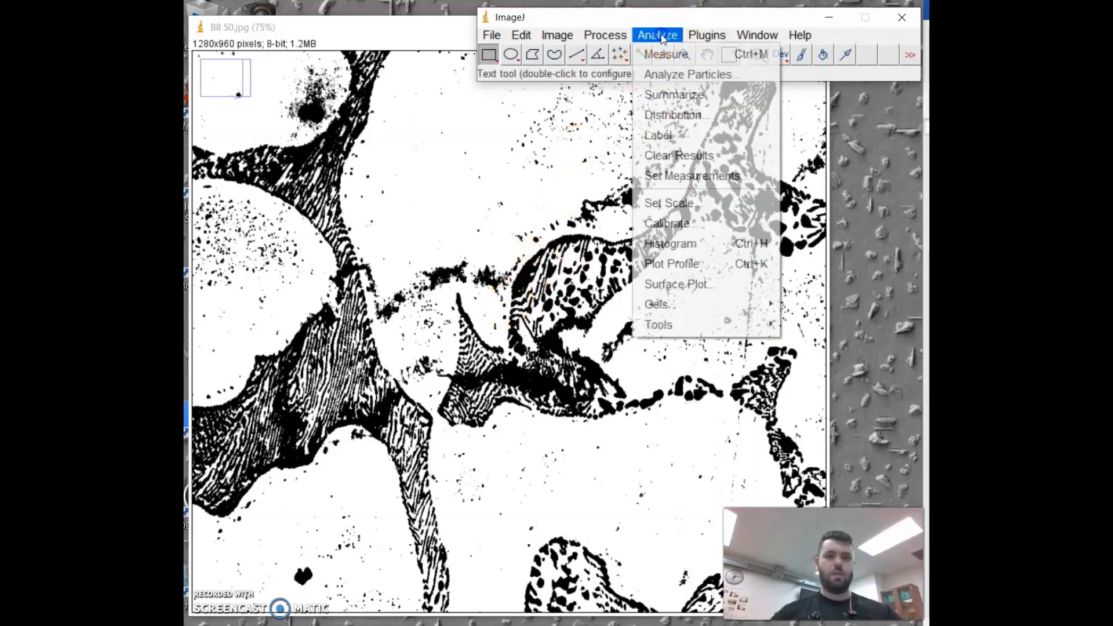
click(680, 58)
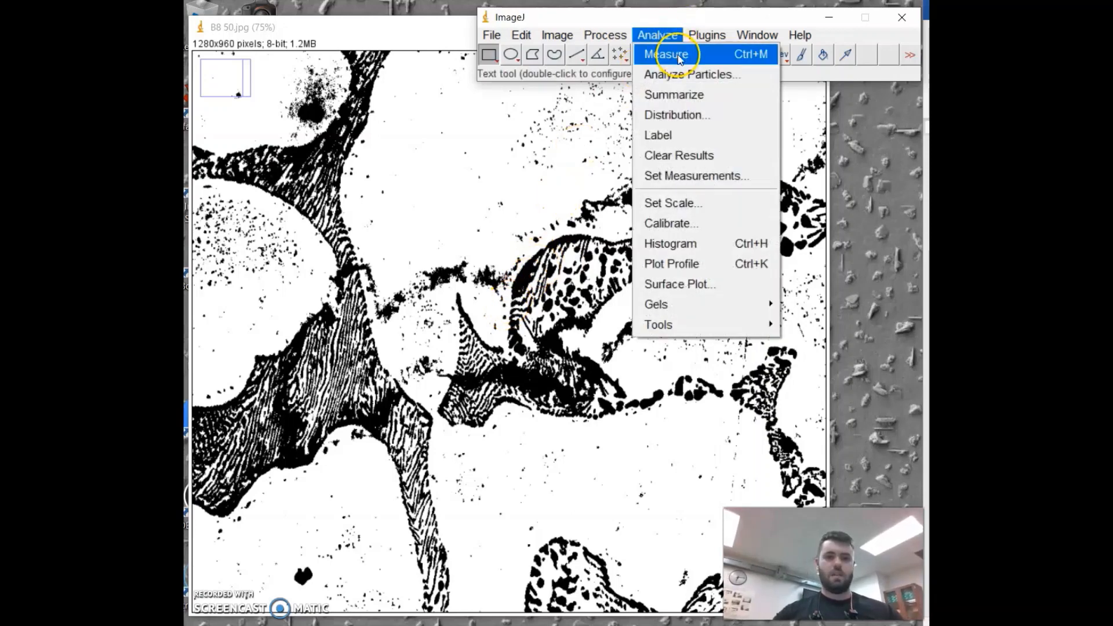
click(689, 183)
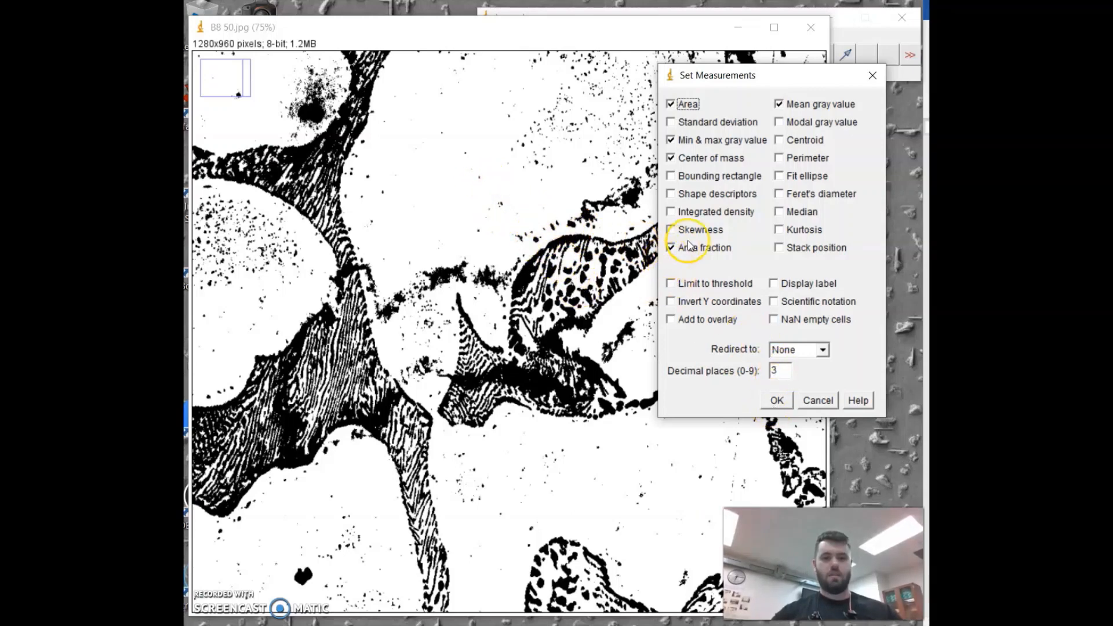
click(788, 402)
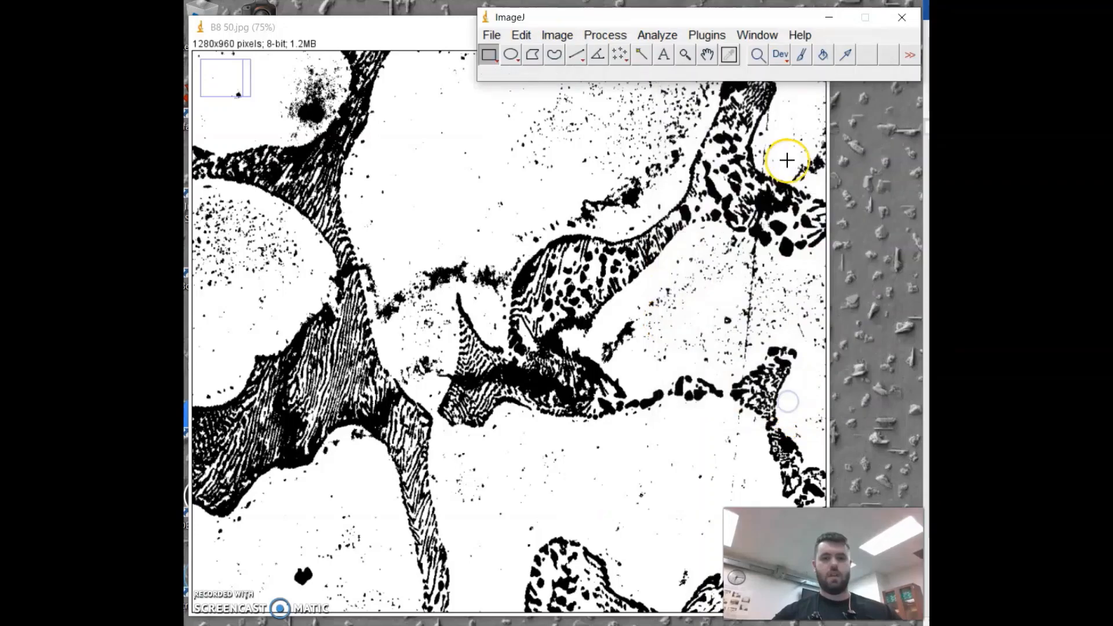
Step: Measure the thresholded image and scroll the results table to the %Area column
click(657, 35)
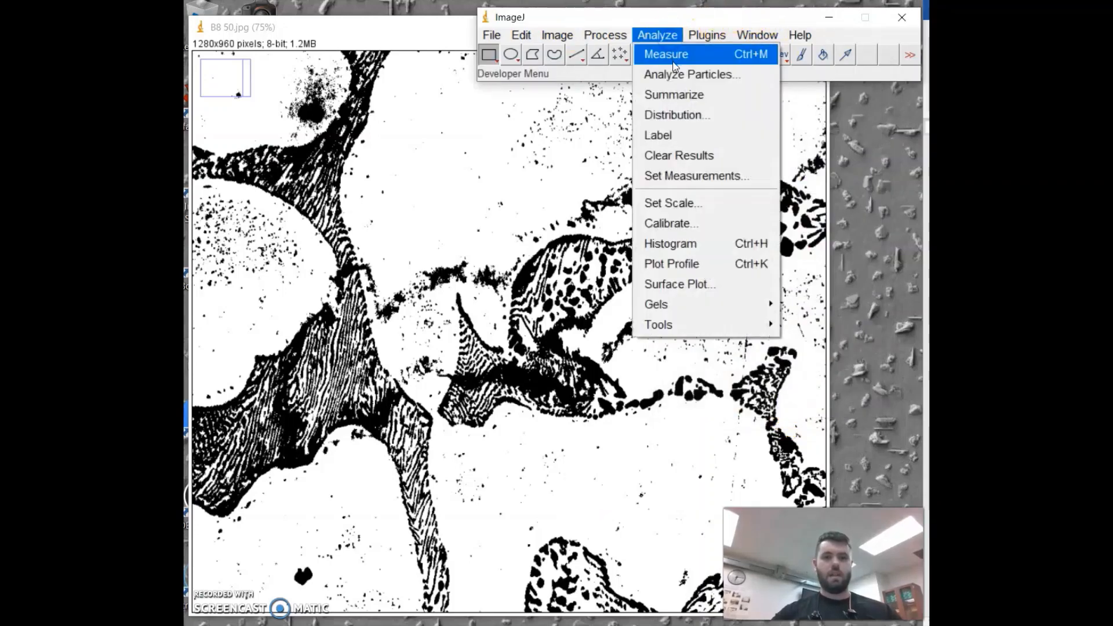
click(672, 57)
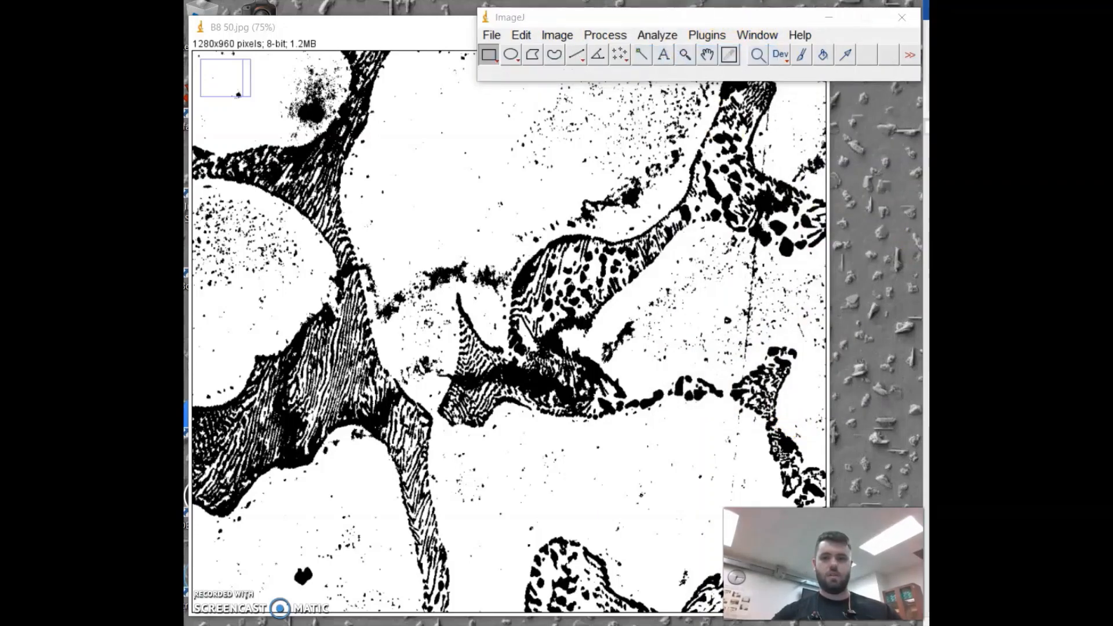
drag(857, 208, 526, 352)
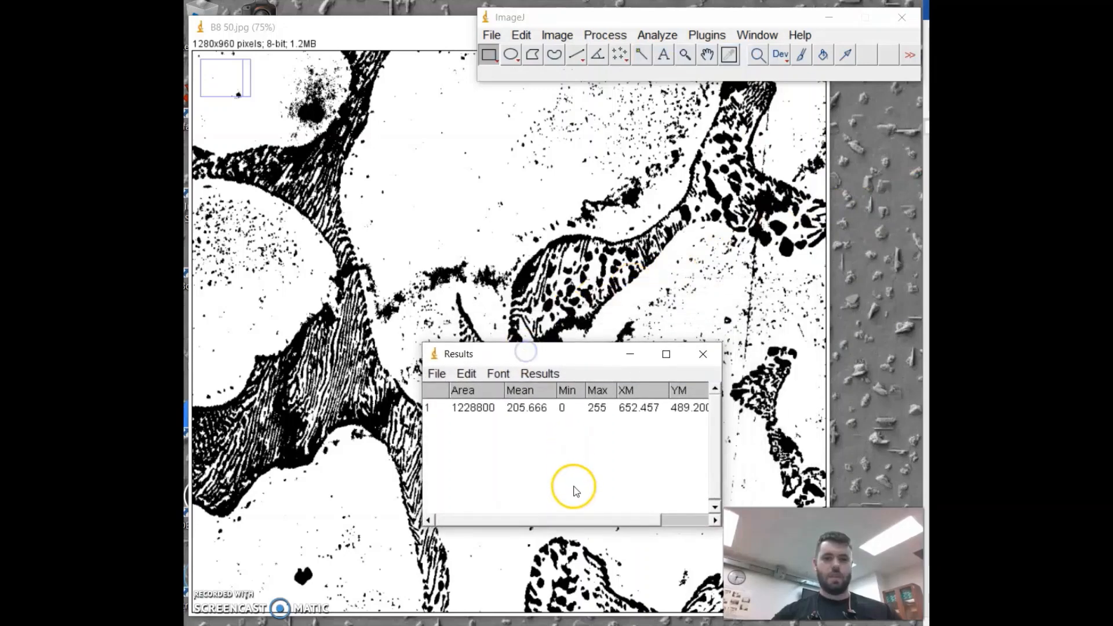
drag(552, 517, 619, 514)
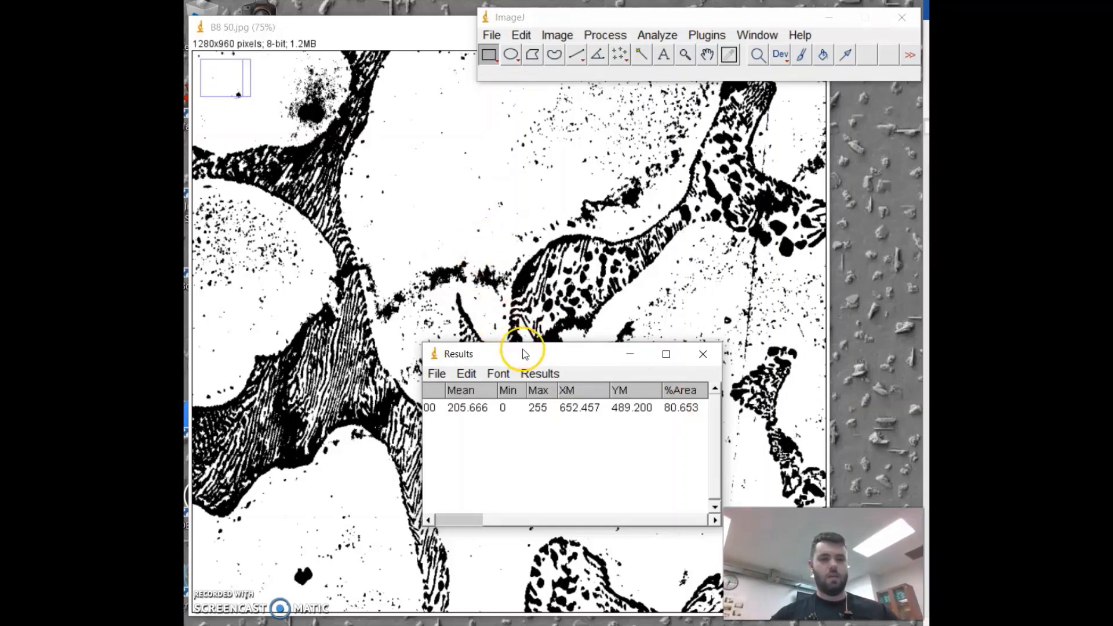
drag(529, 355, 514, 415)
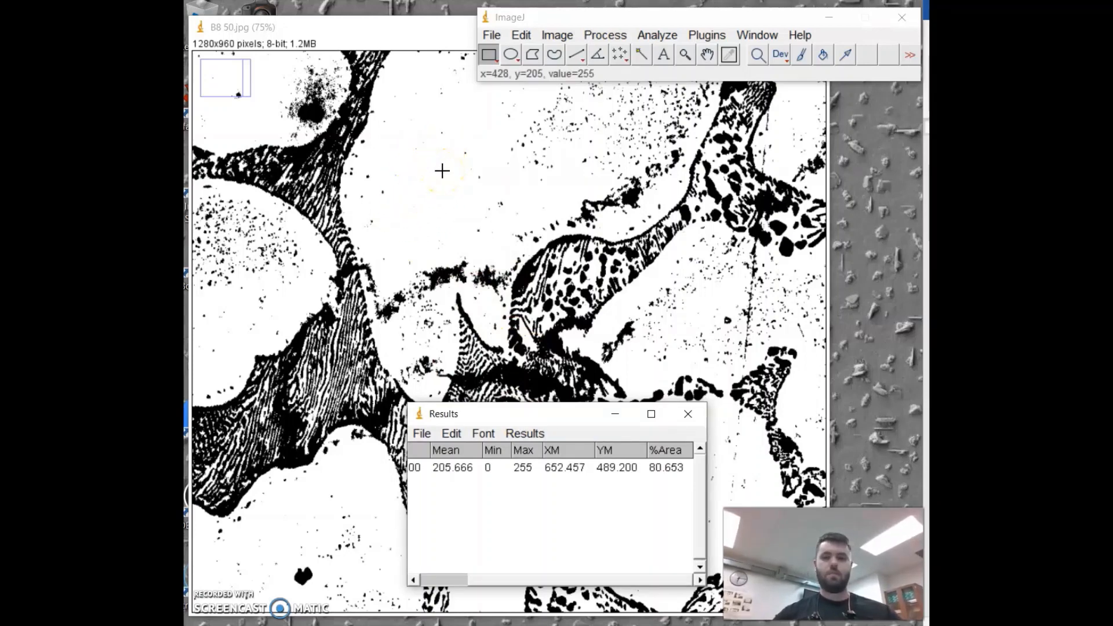
click(455, 226)
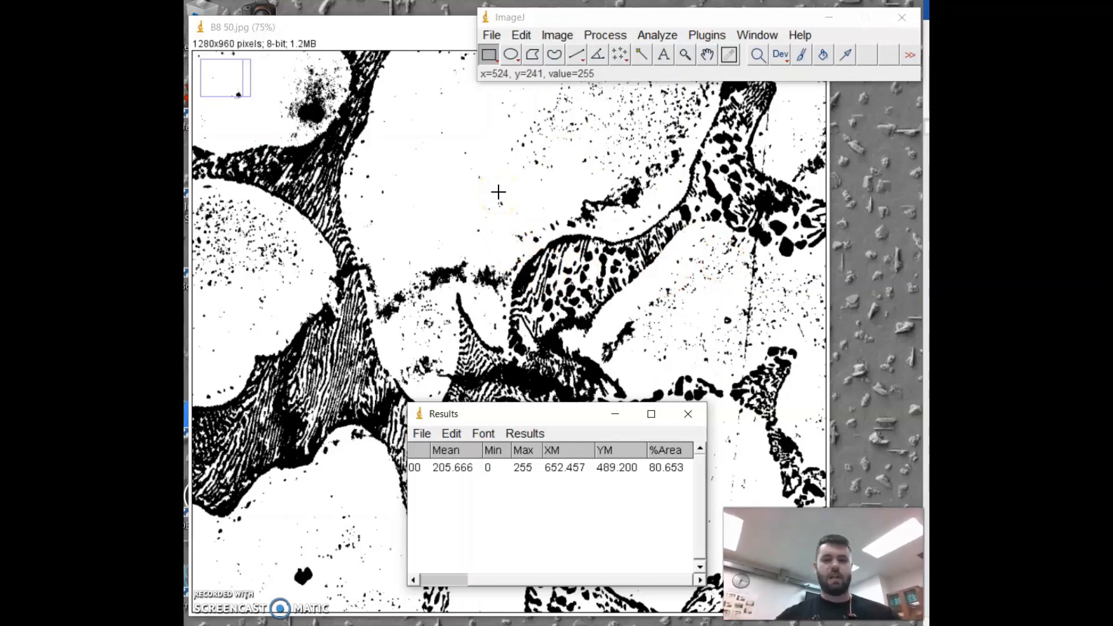
Step: Switch to the Word calculation document, widen it beside the micrograph, and review the density and mass-fraction calculations
click(615, 415)
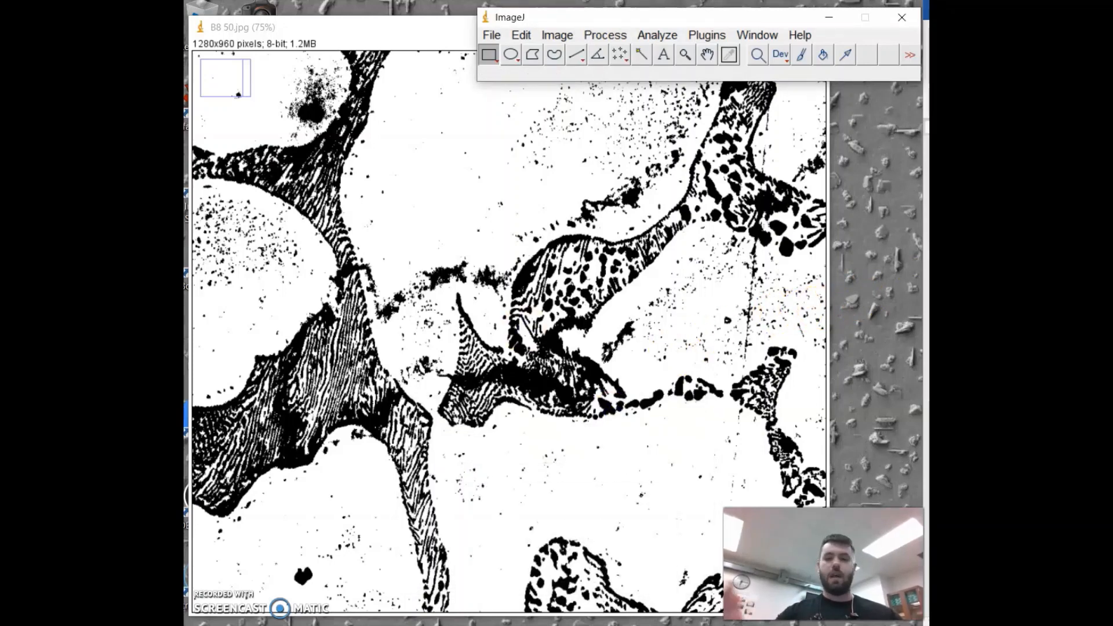
drag(1044, 7, 561, 1)
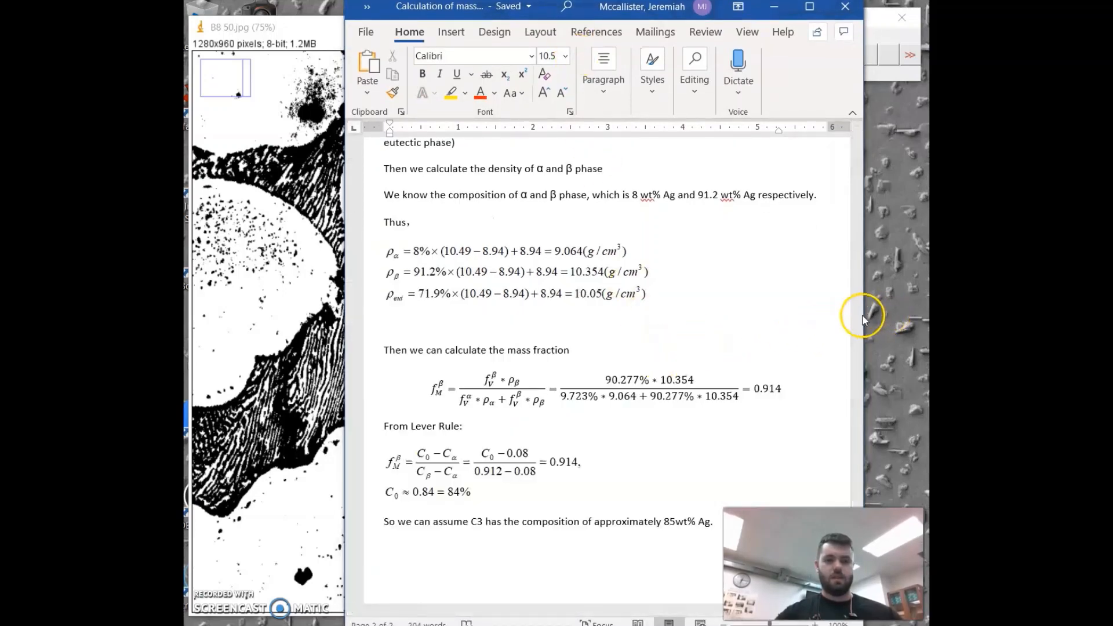
drag(863, 317, 925, 321)
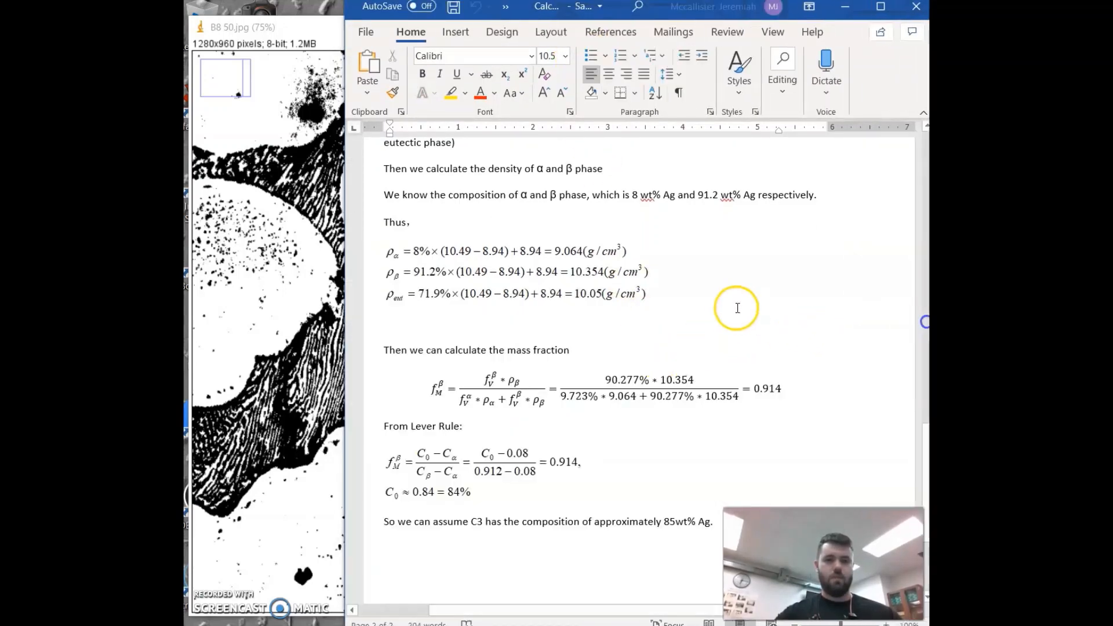
scroll(735, 307, up, 3)
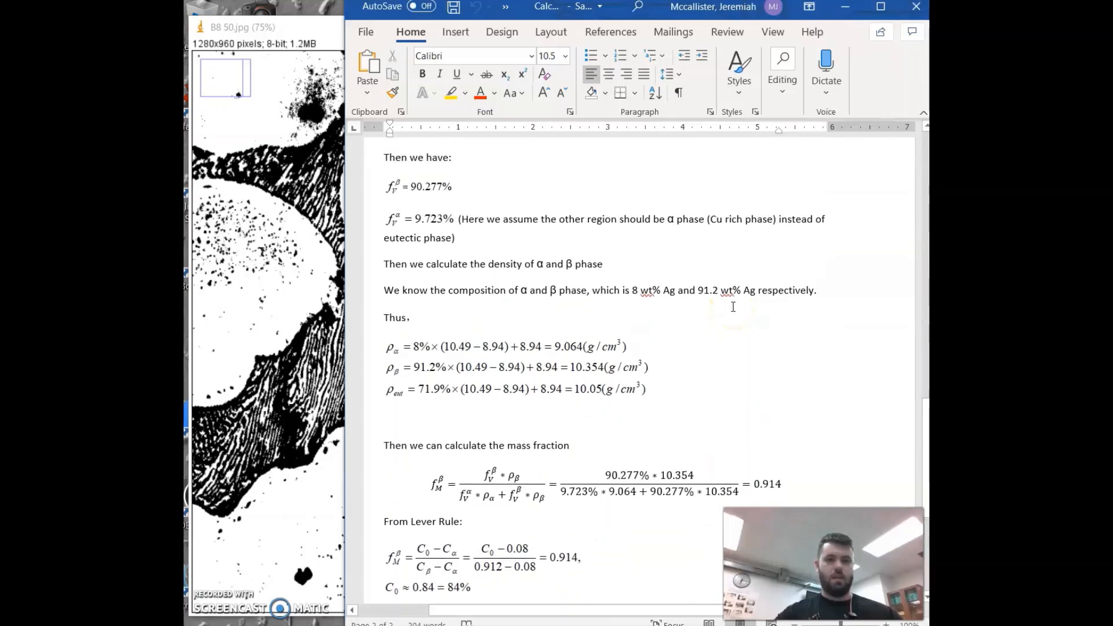
scroll(733, 305, down, 1)
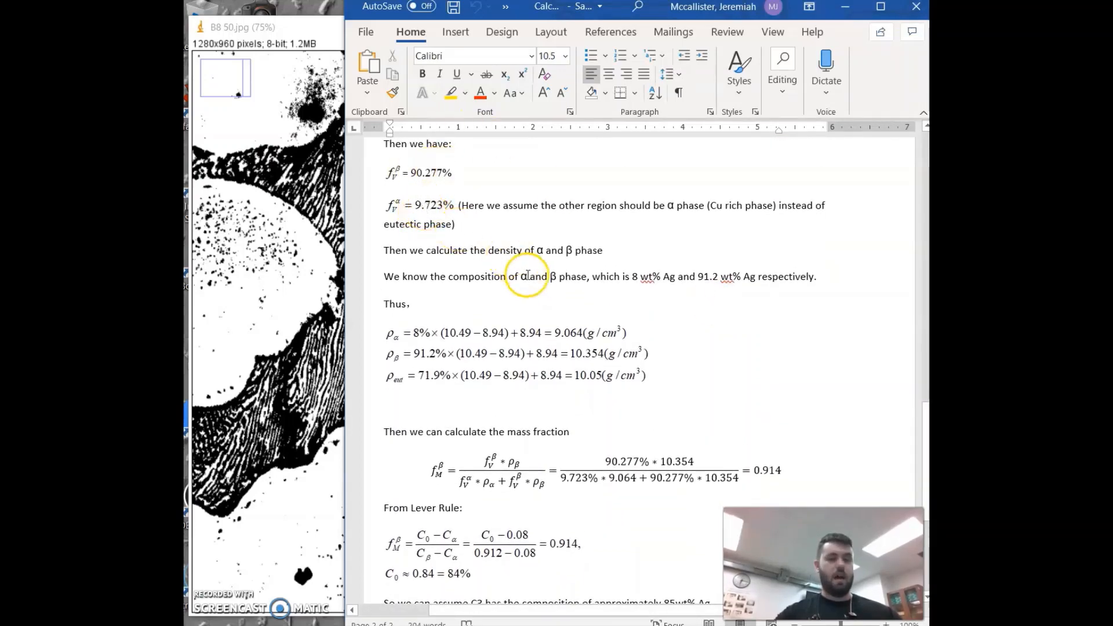
scroll(529, 277, down, 3)
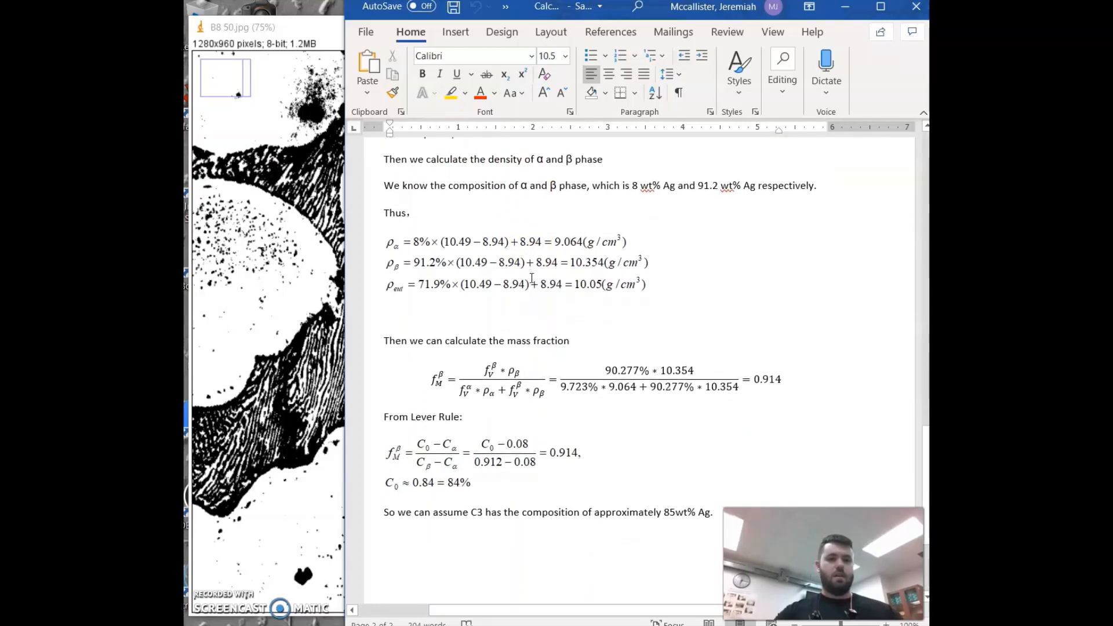
scroll(532, 278, up, 1)
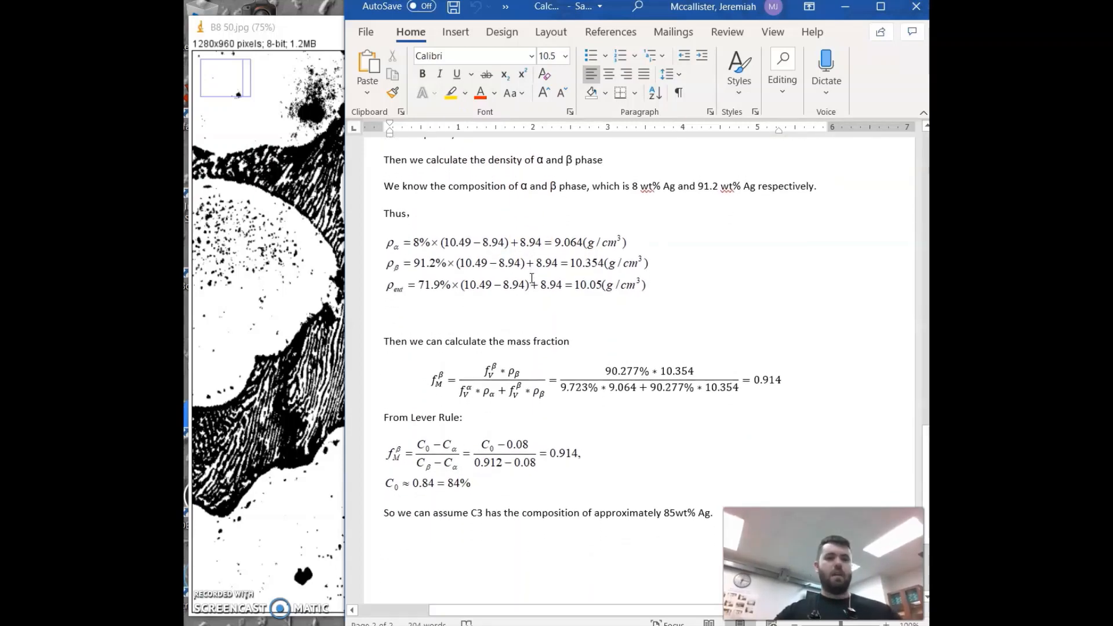